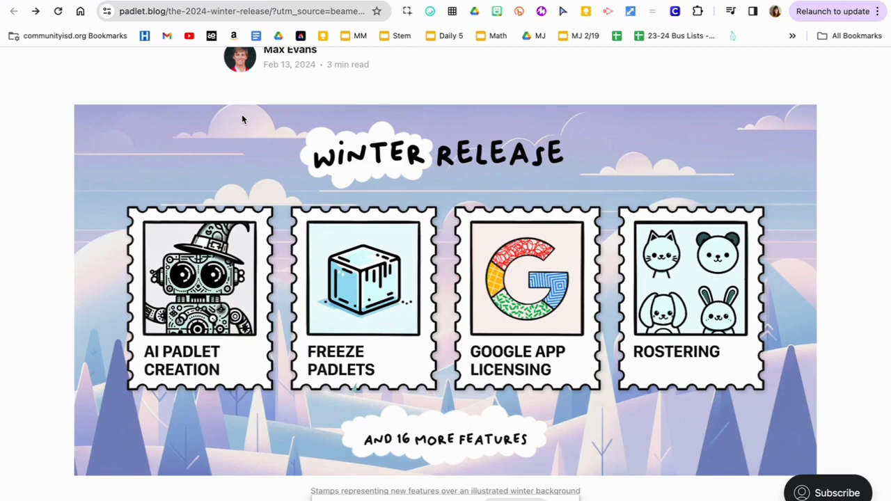
# Go forward to the 'Magic Padlet: Generate padlets with AI' blog article.
pyautogui.hotkey('alt', 'Right')
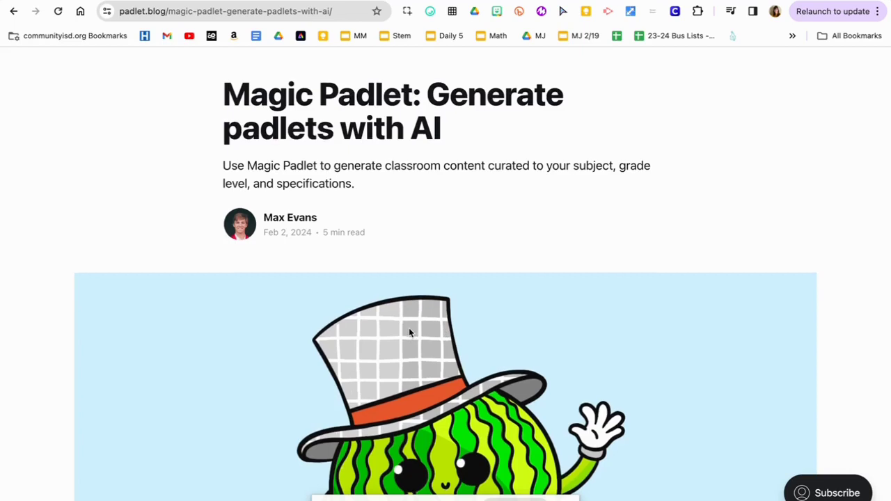
# Scroll the Magic Padlet article down to its How to start section and button screenshot.
pyautogui.scroll(-4, 410, 331)
pyautogui.scroll(-5, 409, 333)
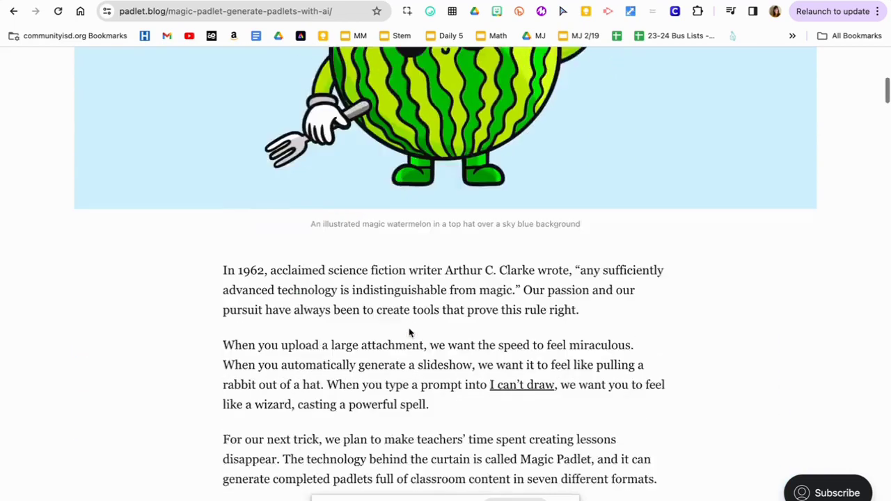
pyautogui.scroll(7, 409, 331)
pyautogui.scroll(-2, 409, 328)
pyautogui.scroll(-9, 409, 328)
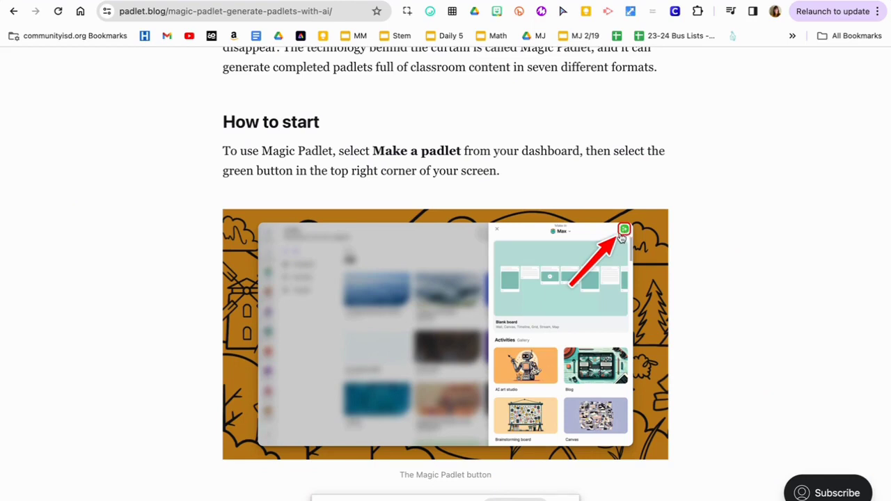
pyautogui.scroll(-1, 616, 240)
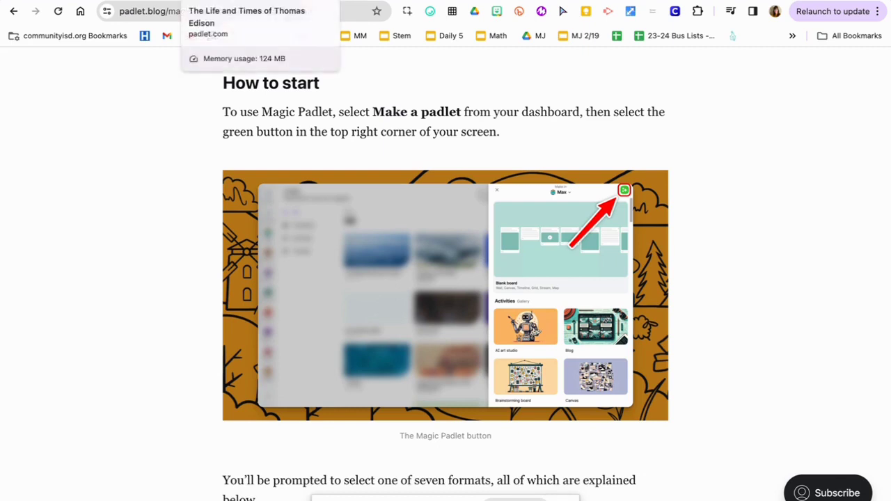
# On the Padlet dashboard, start a new padlet and browse the Make a padlet options.
pyautogui.click(209, 2)
pyautogui.click(828, 76)
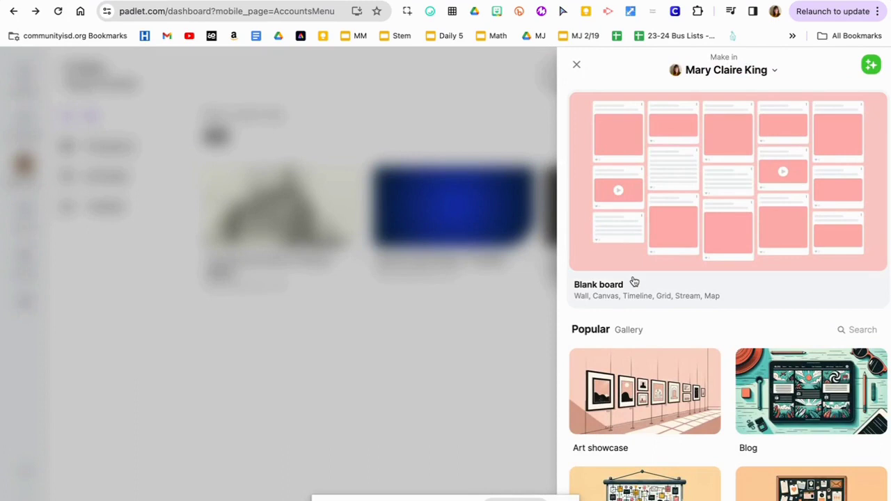
pyautogui.scroll(-1, 701, 277)
pyautogui.scroll(-15, 724, 222)
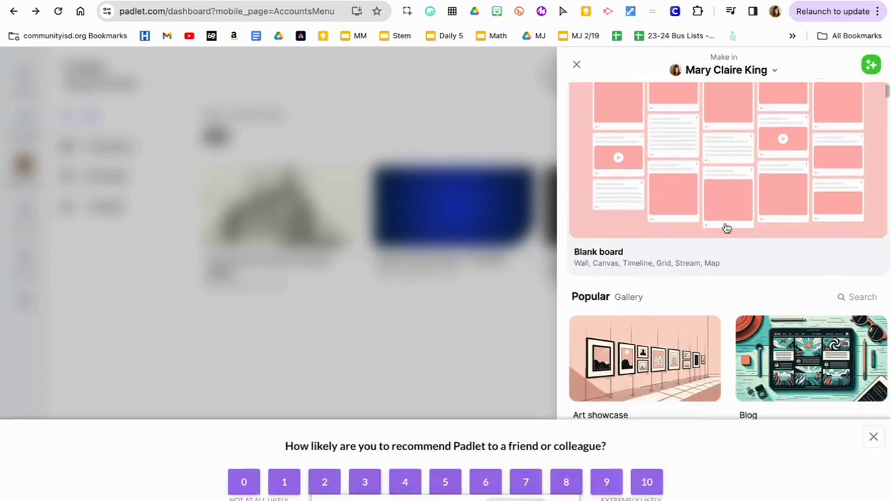
pyautogui.scroll(-4, 724, 222)
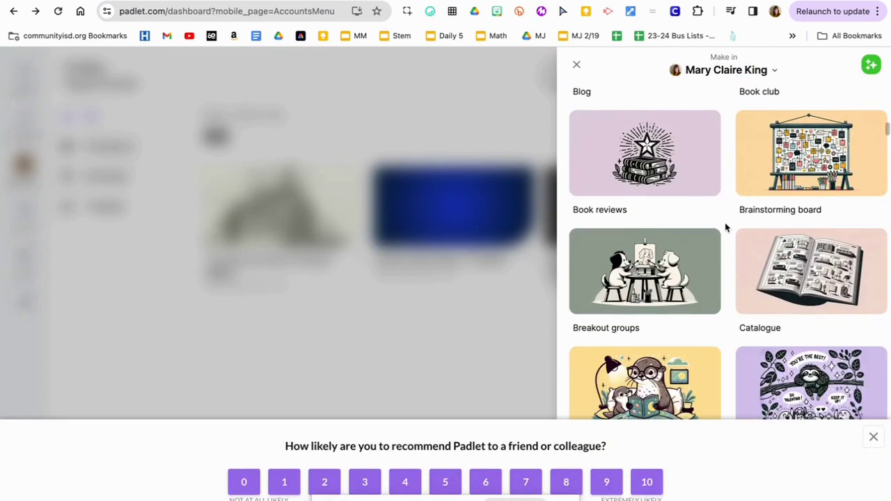
# Dismiss the recommendation survey and bring up the Magic Padlet AI board form.
pyautogui.click(872, 437)
pyautogui.scroll(-10, 783, 384)
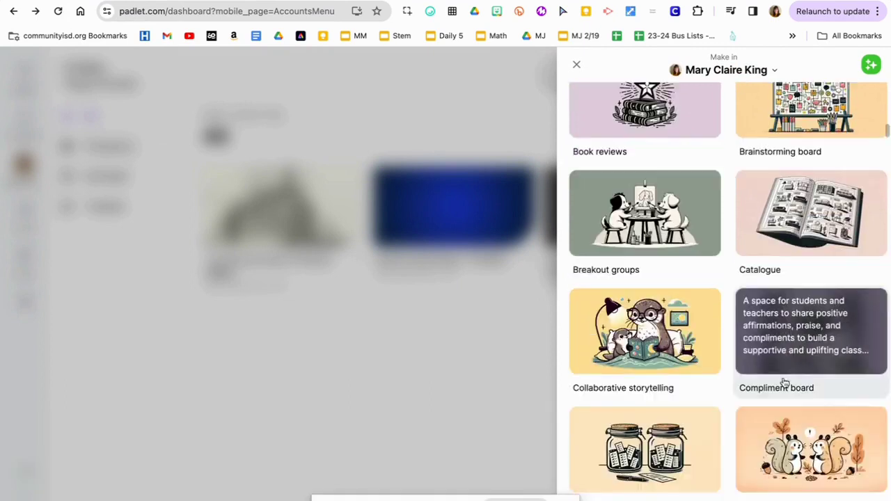
pyautogui.scroll(-8, 784, 383)
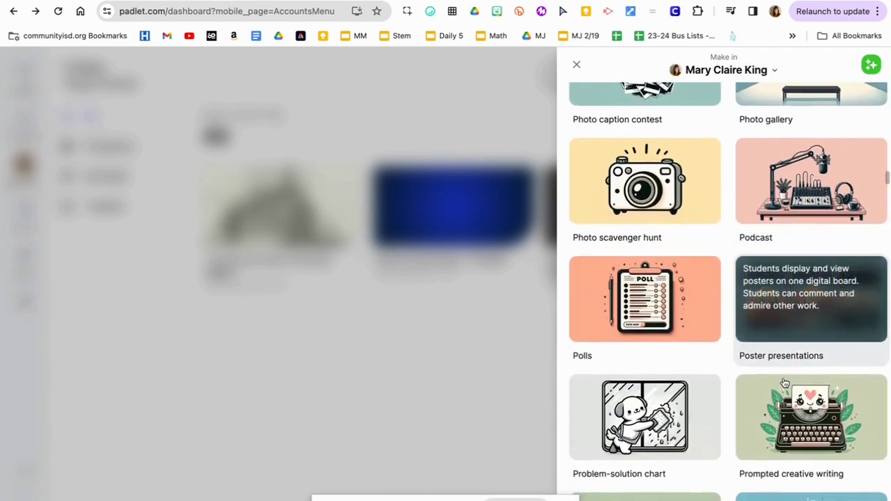
pyautogui.scroll(15, 783, 383)
pyautogui.scroll(10, 783, 383)
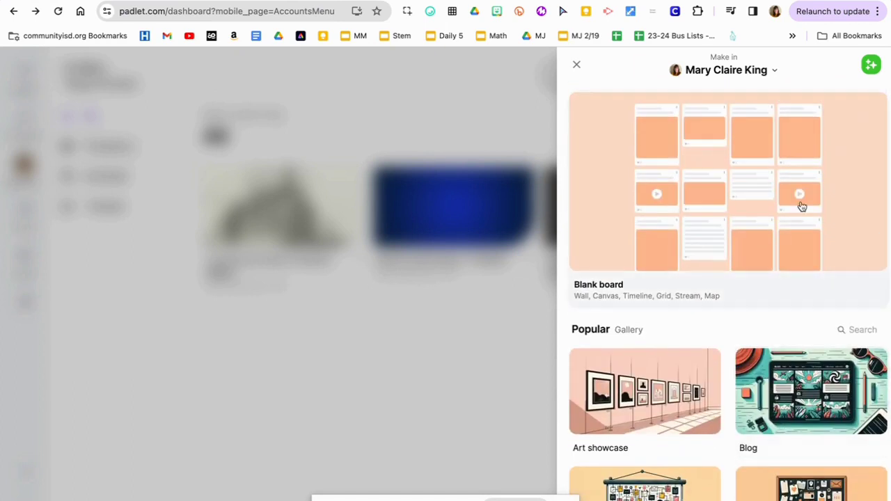
pyautogui.click(869, 64)
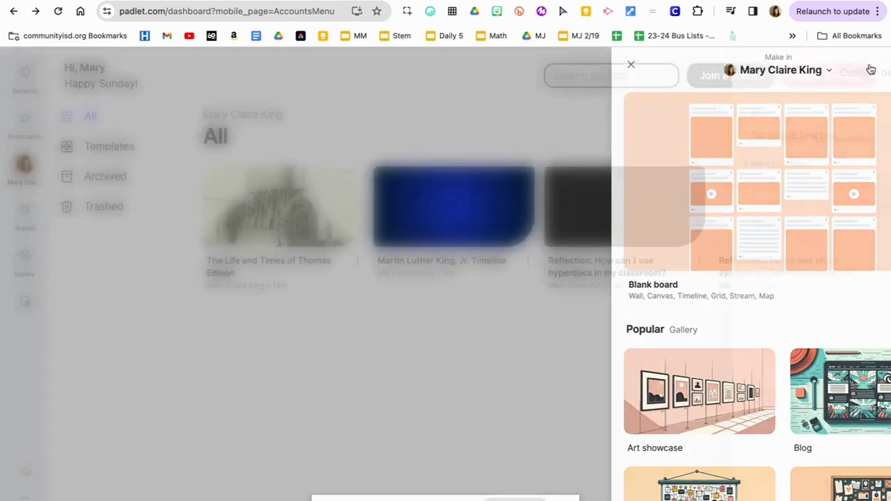
# Describe a '1st grade teacher' wanting 'a timeline of Thomas Edison's life' and generate the board.
pyautogui.click(730, 130)
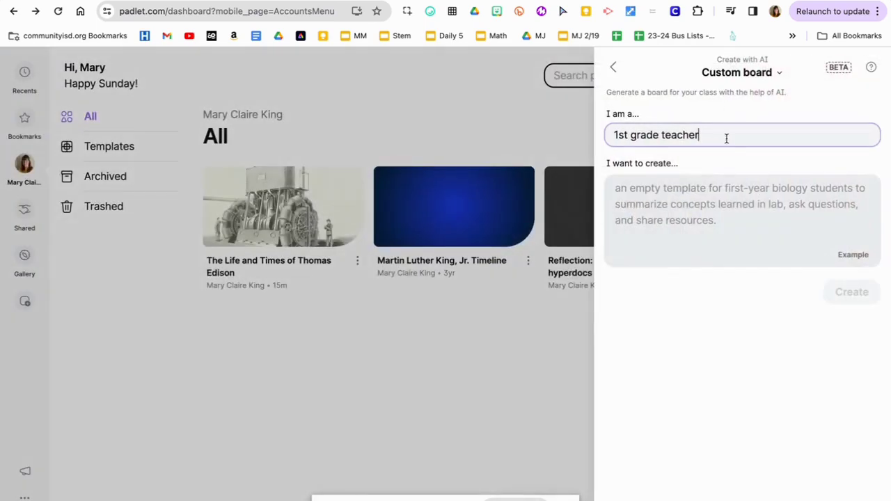
pyautogui.press('BackSpace')
pyautogui.press('BackSpace')
pyautogui.press('BackSpace')
pyautogui.press('BackSpace')
pyautogui.press('BackSpace')
pyautogui.press('BackSpace')
pyautogui.press('BackSpace')
pyautogui.press('BackSpace')
pyautogui.press('BackSpace')
pyautogui.press('BackSpace')
pyautogui.press('BackSpace')
pyautogui.press('BackSpace')
pyautogui.press('BackSpace')
pyautogui.press('BackSpace')
pyautogui.press('BackSpace')
pyautogui.press('BackSpace')
pyautogui.press('BackSpace')
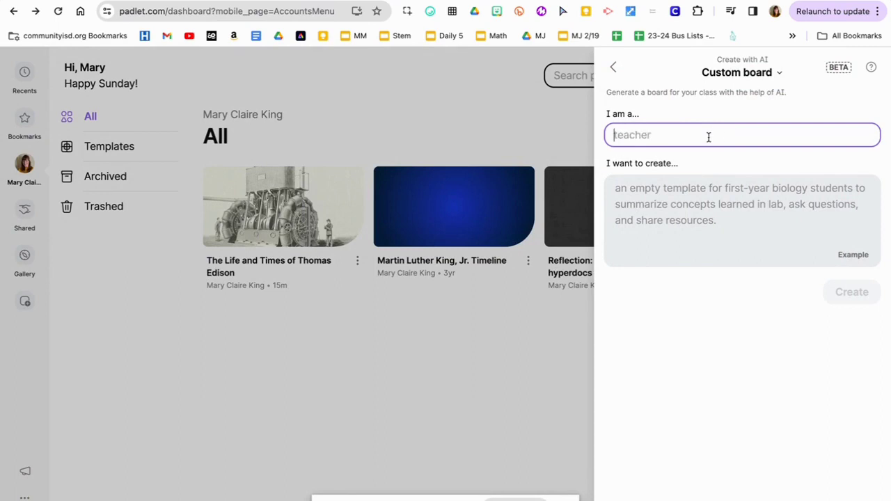
pyautogui.write('1st grade teacher')
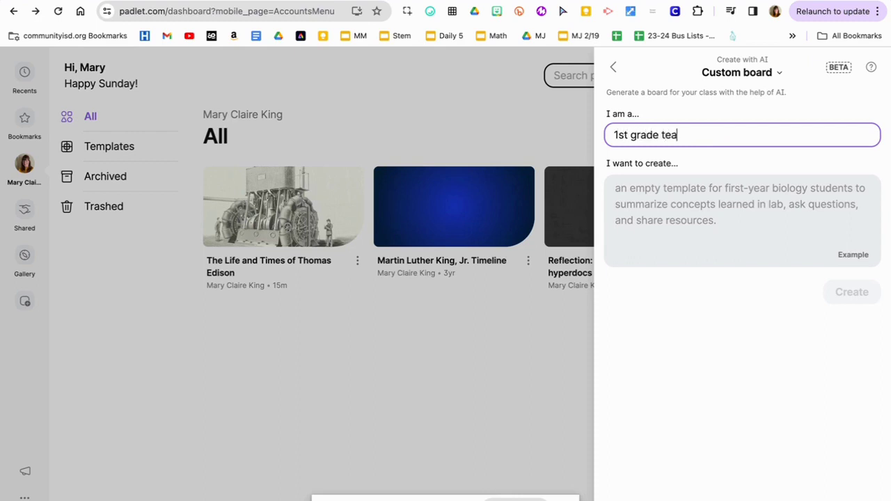
pyautogui.click(686, 193)
pyautogui.write('a time')
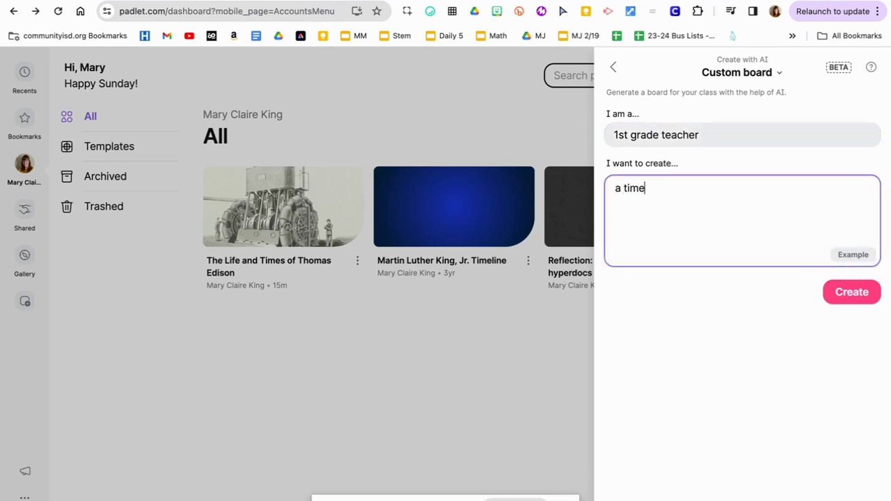
pyautogui.write("line of Thomas Edison's")
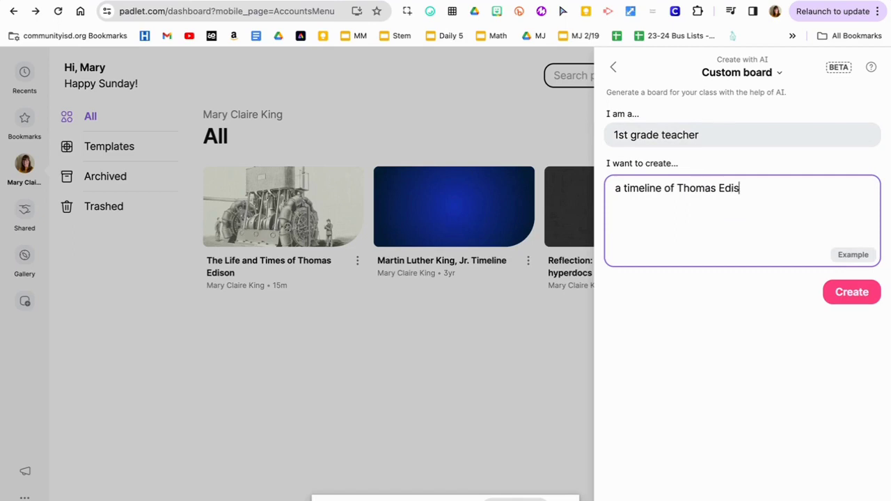
pyautogui.write(' life')
pyautogui.click(850, 295)
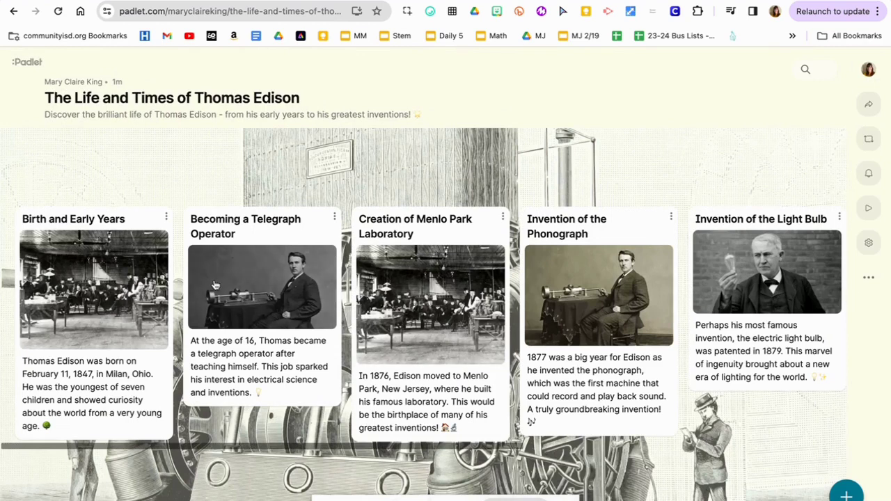
# Scroll sideways through the generated Thomas Edison timeline columns.
pyautogui.hscroll(8, 215, 285)
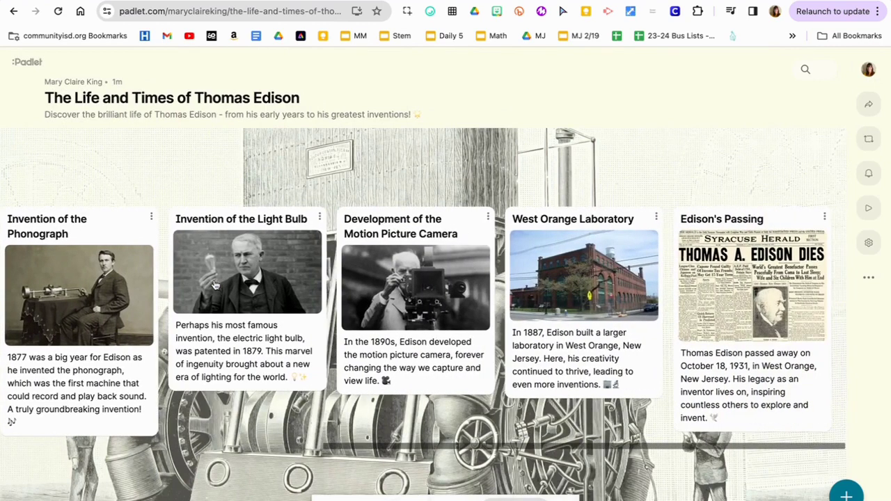
pyautogui.hscroll(-8, 219, 285)
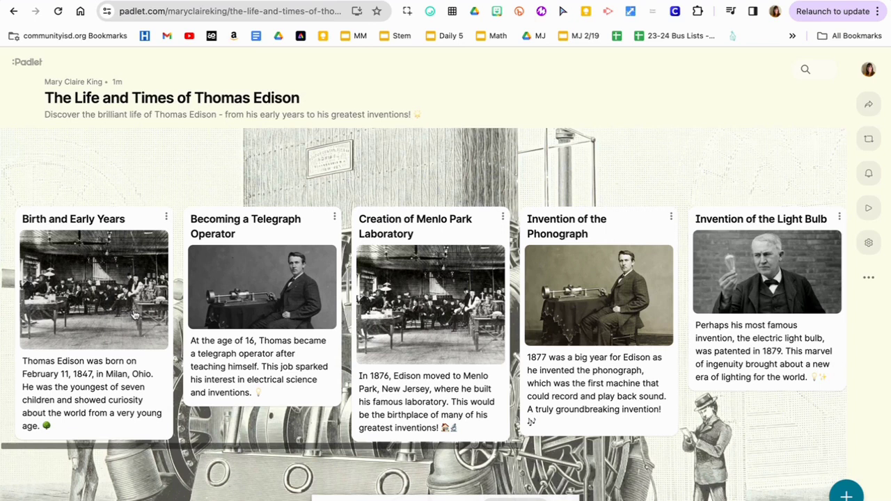
pyautogui.hscroll(6, 151, 270)
pyautogui.hscroll(2, 150, 270)
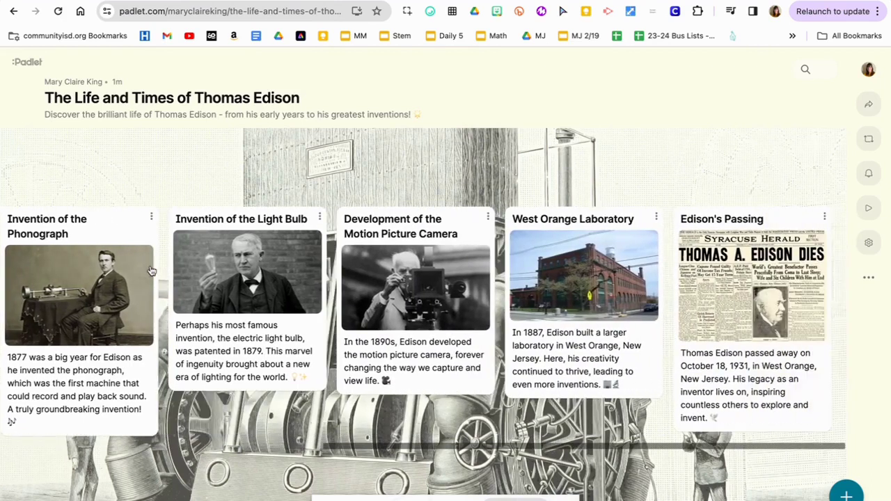
pyautogui.hscroll(-7, 299, 252)
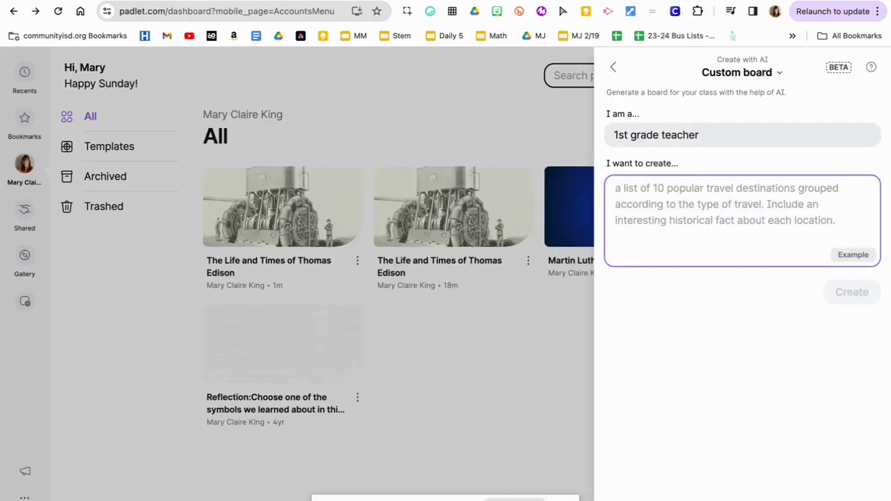
# Request a 'map of battles of the civil war.' board and generate it.
pyautogui.write('map')
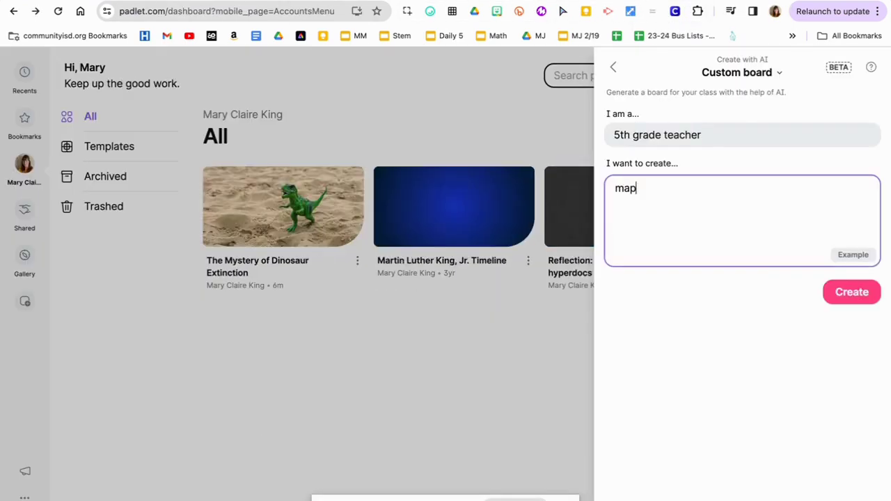
pyautogui.write(' of battles of the civil war.')
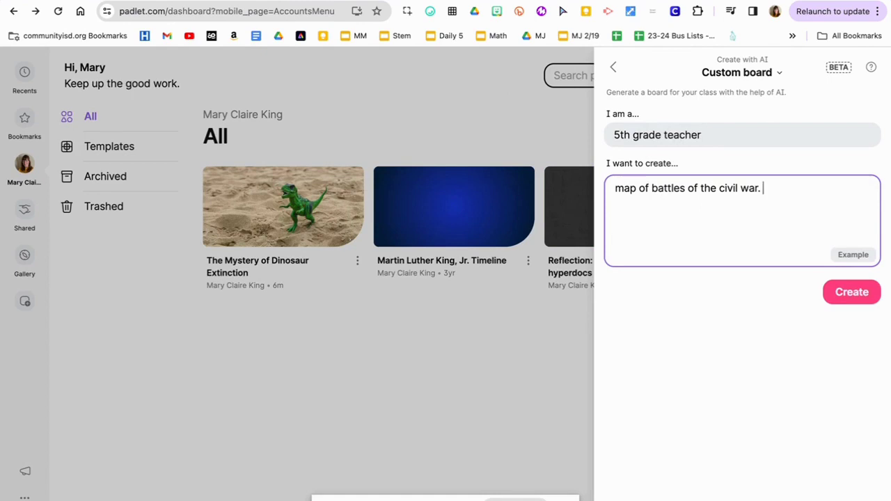
pyautogui.click(850, 292)
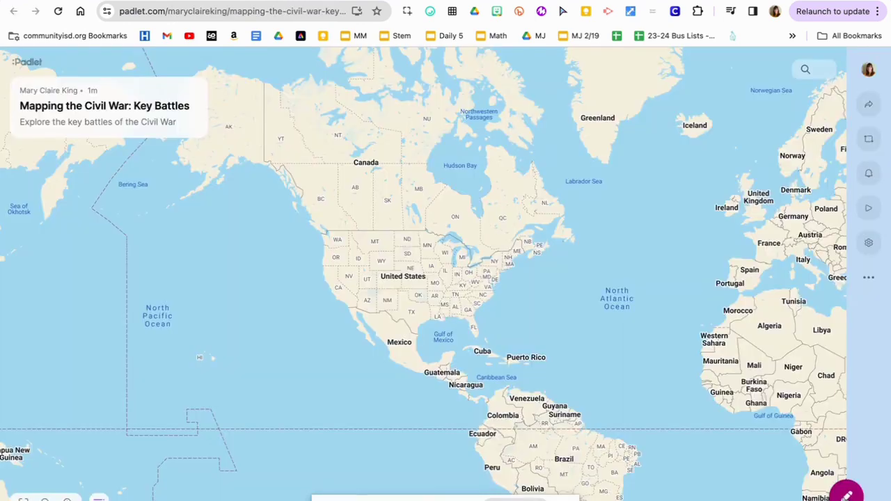
pyautogui.click(845, 495)
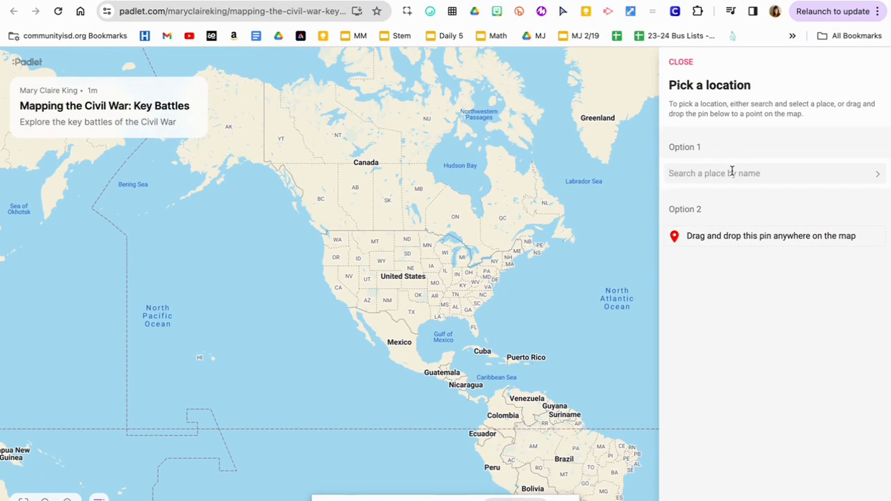
# Drag the new post's pin over the central US on the Civil War battles map.
pyautogui.moveTo(676, 237); pyautogui.dragTo(449, 277)
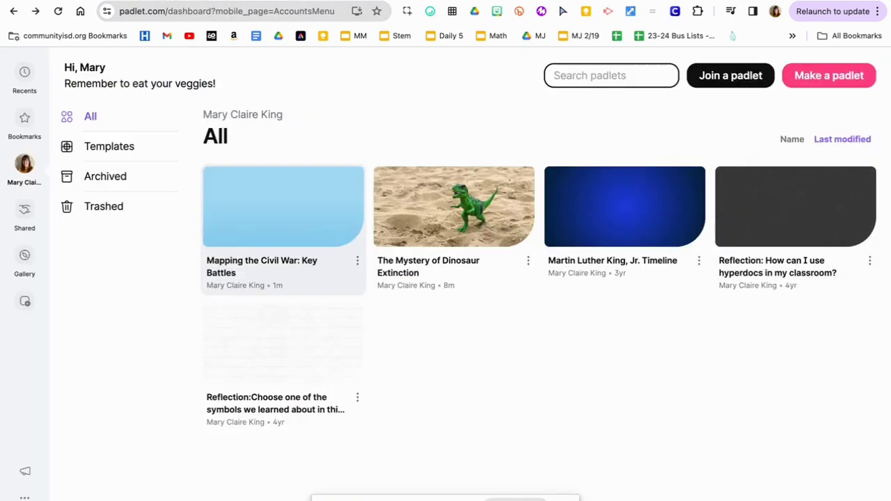
# Start a new padlet and dismiss the upgrade-membership prompt.
pyautogui.click(810, 74)
pyautogui.click(743, 149)
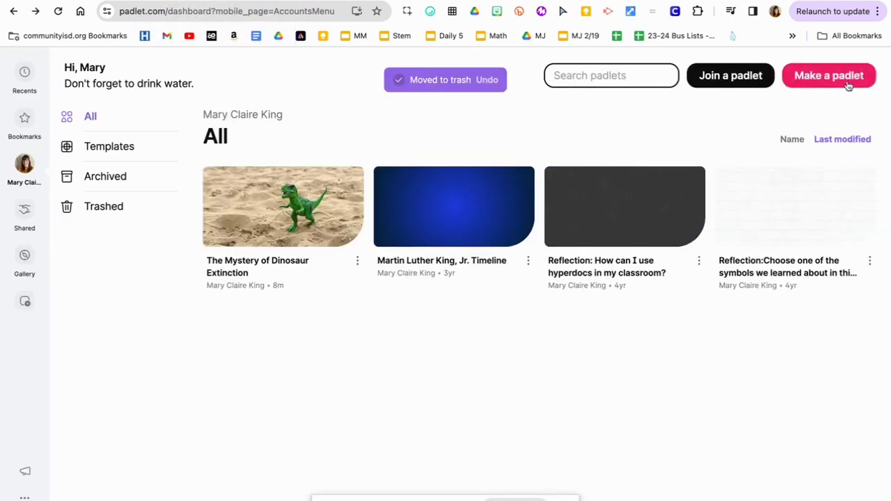
# Generate an AI board for 'a reading list for 5th grade students researching the civil war'.
pyautogui.click(841, 78)
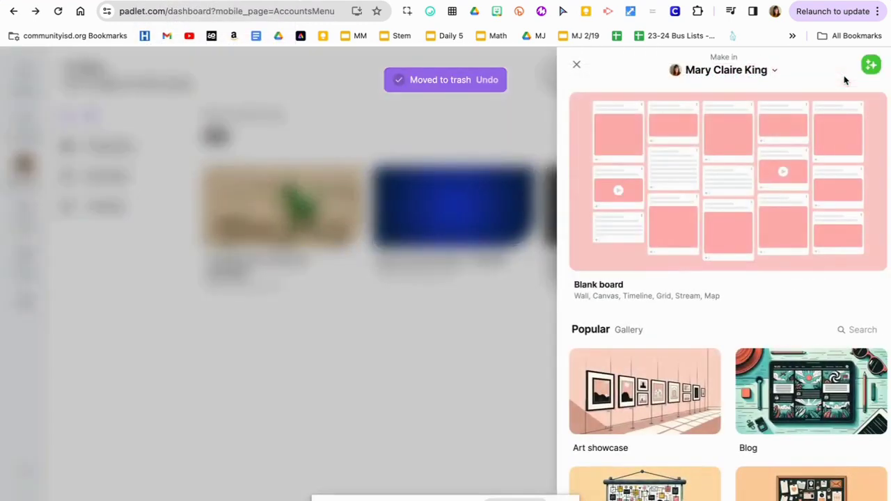
pyautogui.click(871, 65)
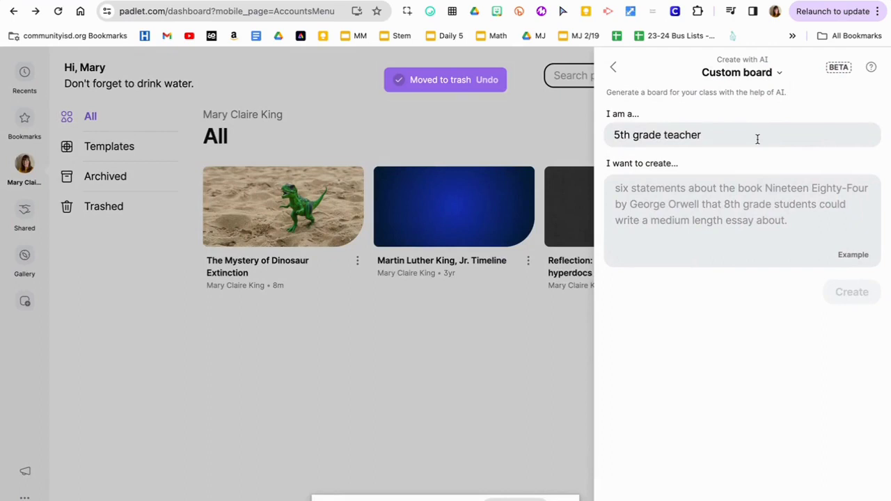
pyautogui.click(615, 189)
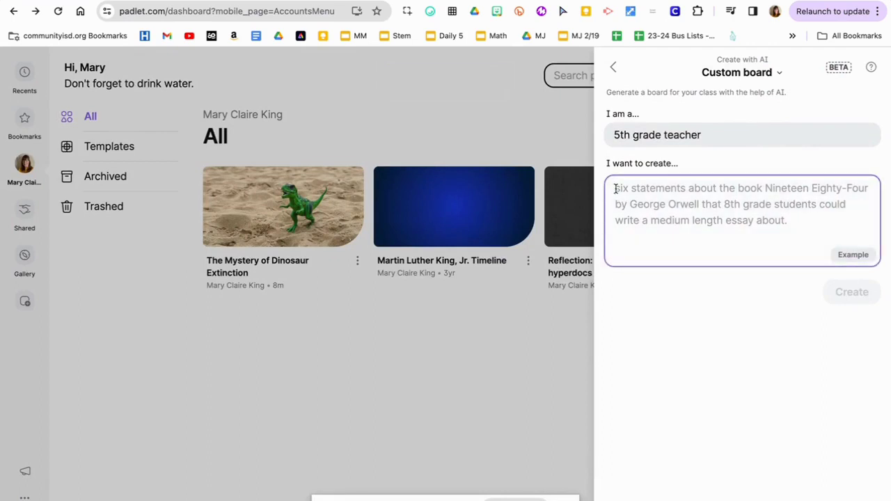
pyautogui.write('a r')
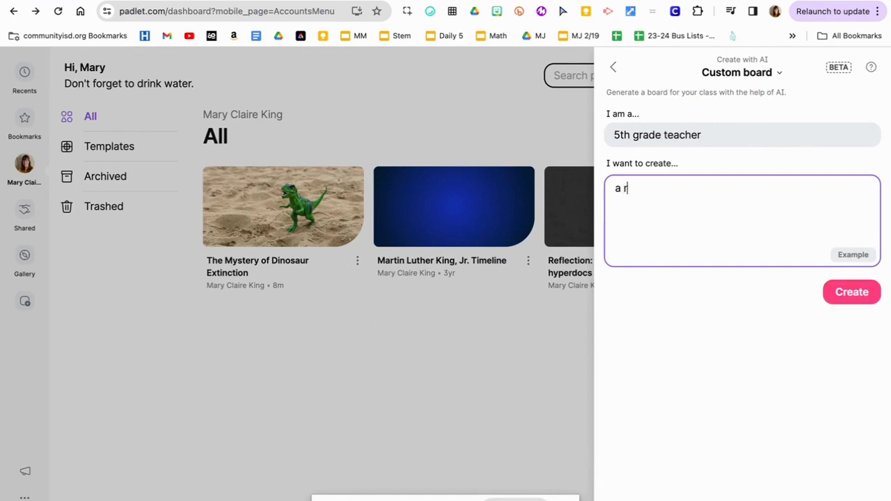
pyautogui.write('eading list fo')
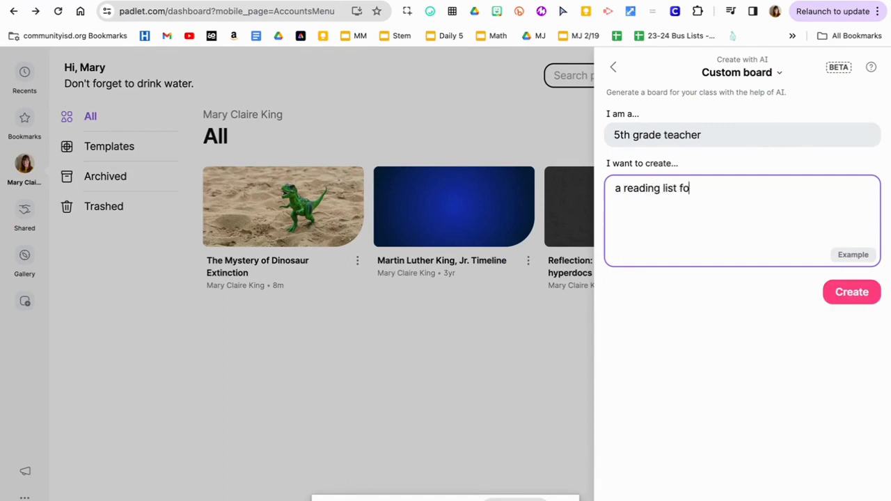
pyautogui.write('r 5th grade students')
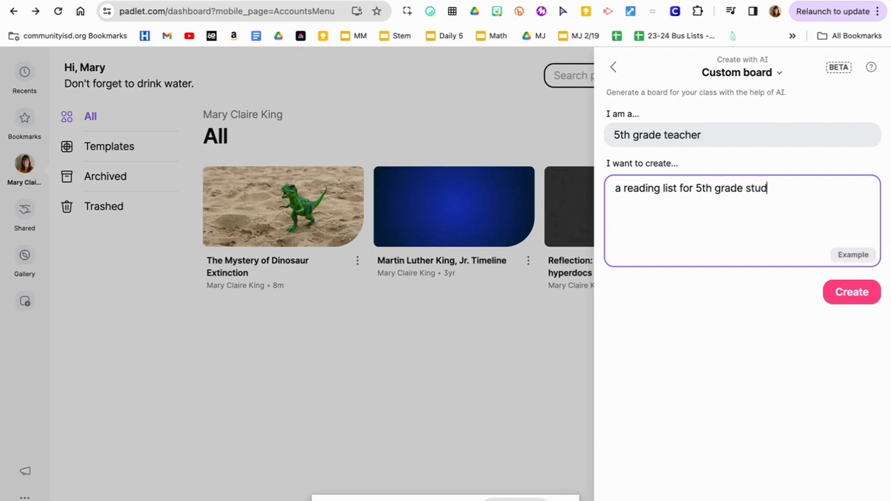
pyautogui.write(' researching the civil war')
pyautogui.press('Return')
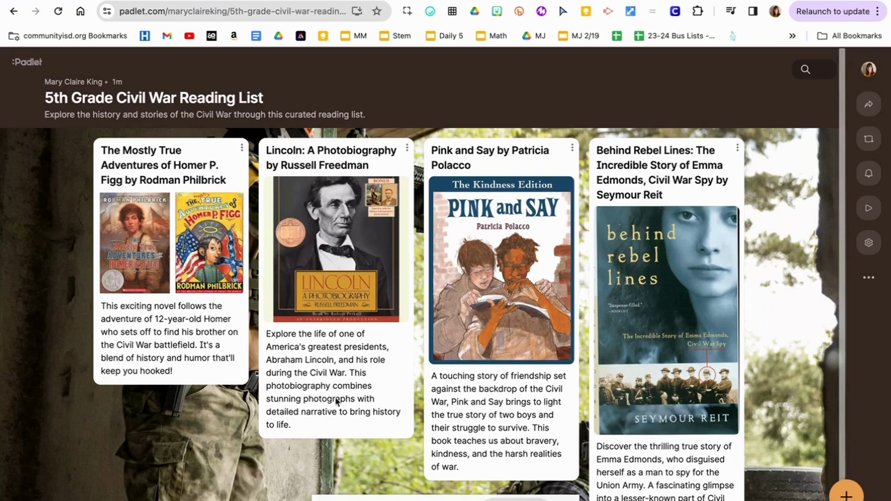
# Review the generated Civil War reading list's book posts and start a new post.
pyautogui.scroll(-1, 416, 389)
pyautogui.scroll(1, 416, 390)
pyautogui.scroll(-1, 374, 378)
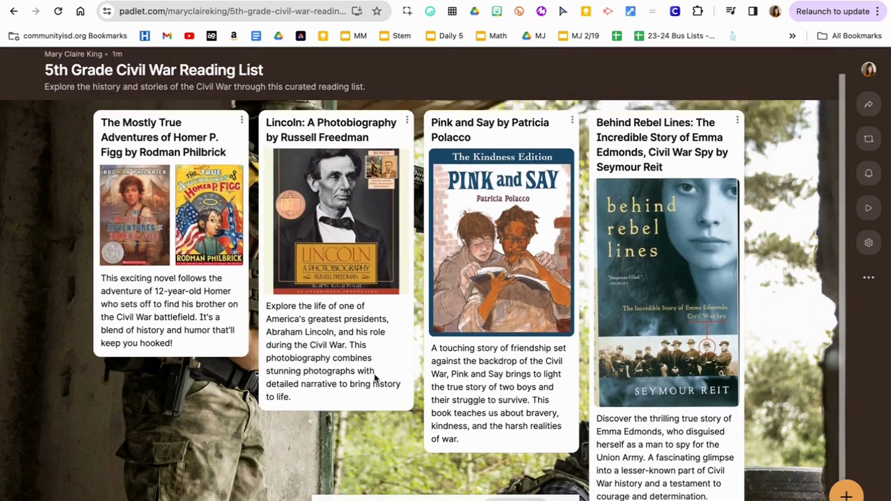
pyautogui.scroll(1, 374, 379)
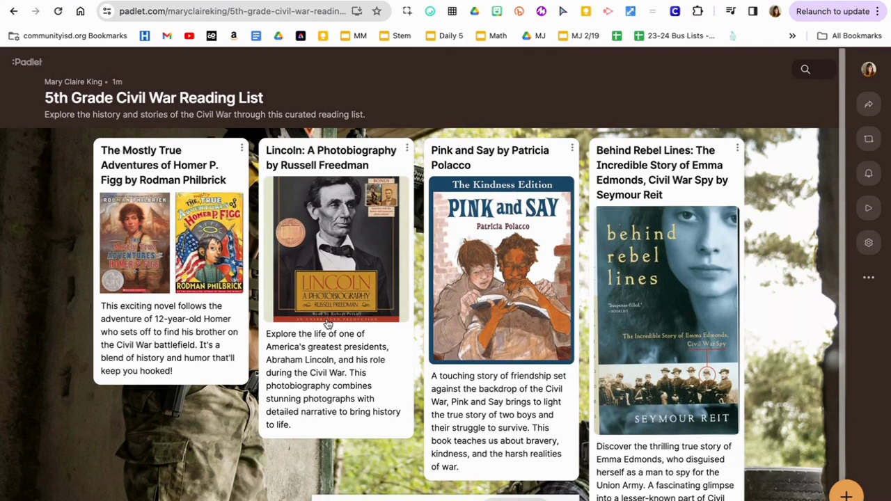
pyautogui.scroll(-1, 444, 337)
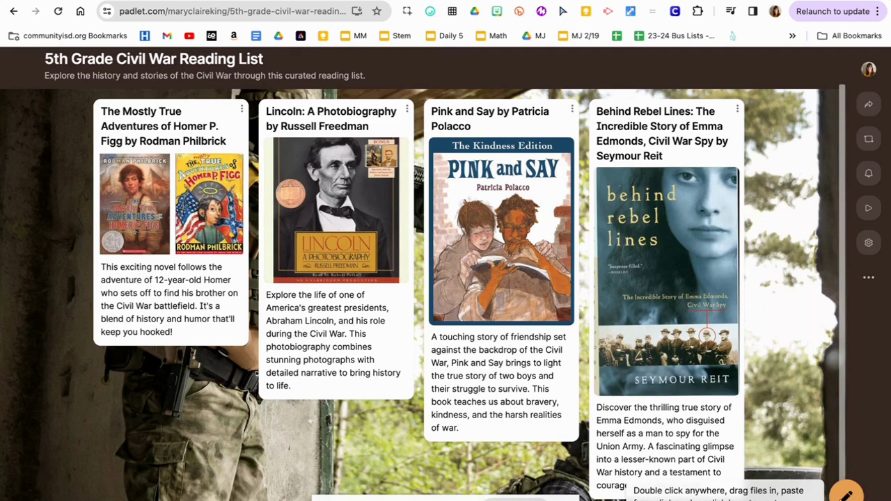
pyautogui.click(845, 492)
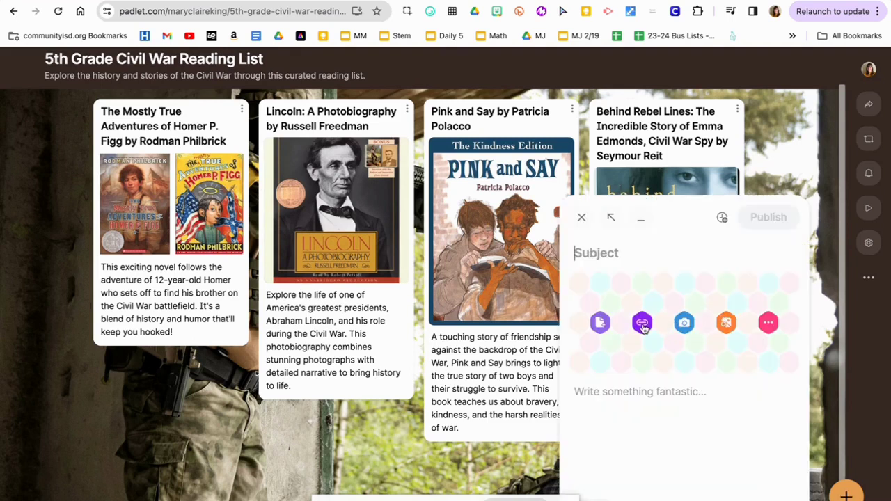
# Discard the unfinished post and return to the Magic Padlet blog article.
pyautogui.press('Escape')
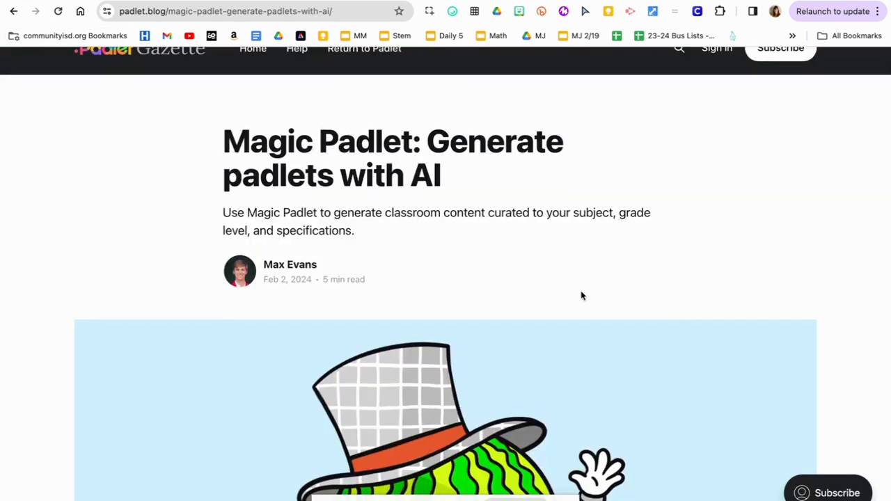
pyautogui.scroll(-15, 582, 296)
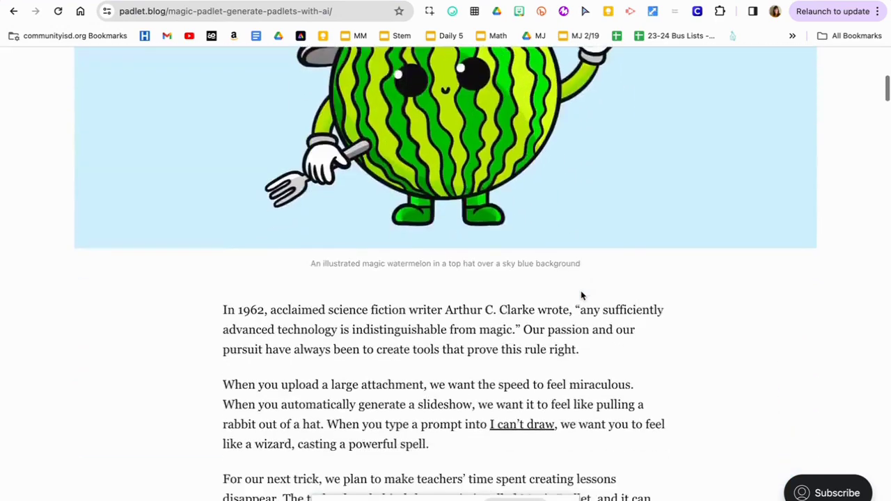
pyautogui.scroll(-15, 582, 295)
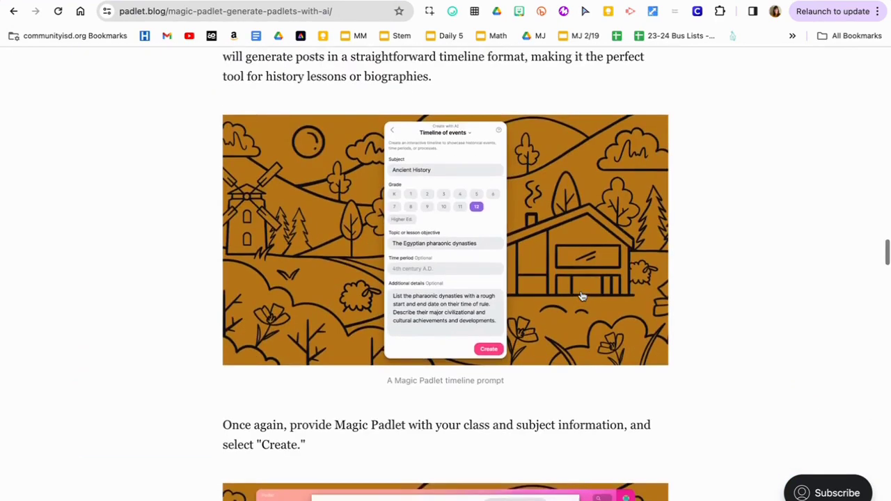
pyautogui.scroll(-10, 582, 296)
pyautogui.scroll(1, 582, 296)
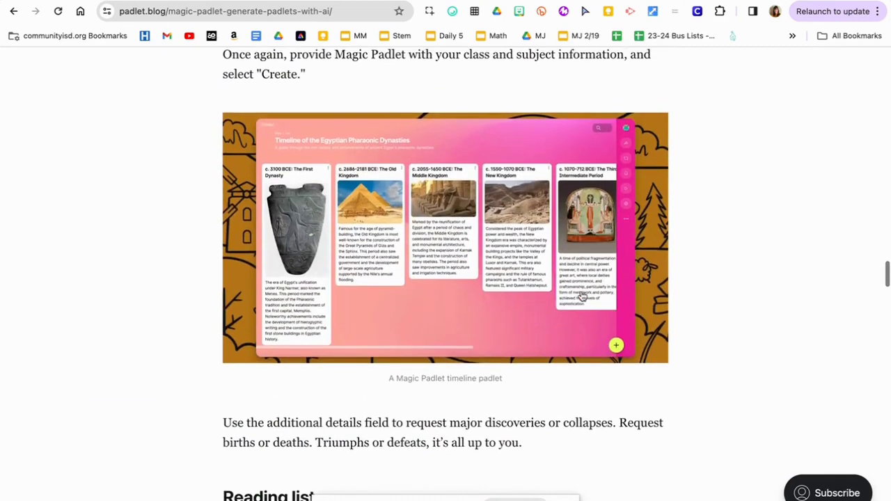
pyautogui.scroll(-11, 582, 296)
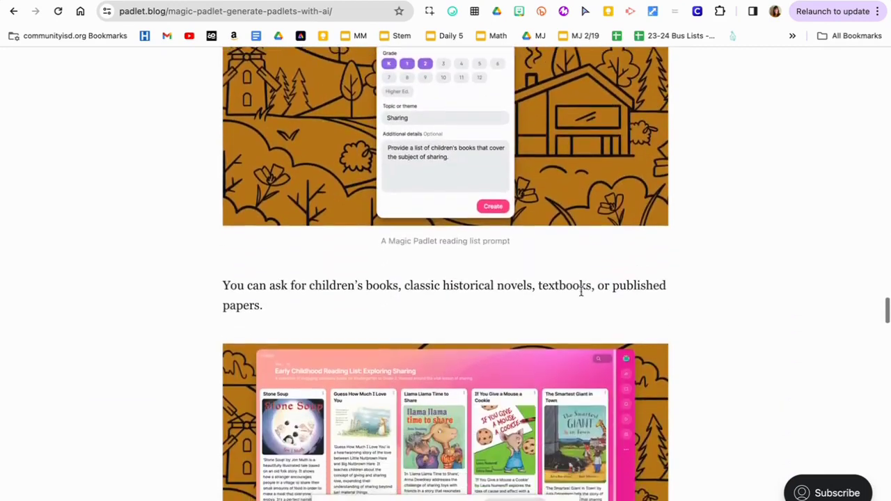
pyautogui.scroll(-1, 582, 296)
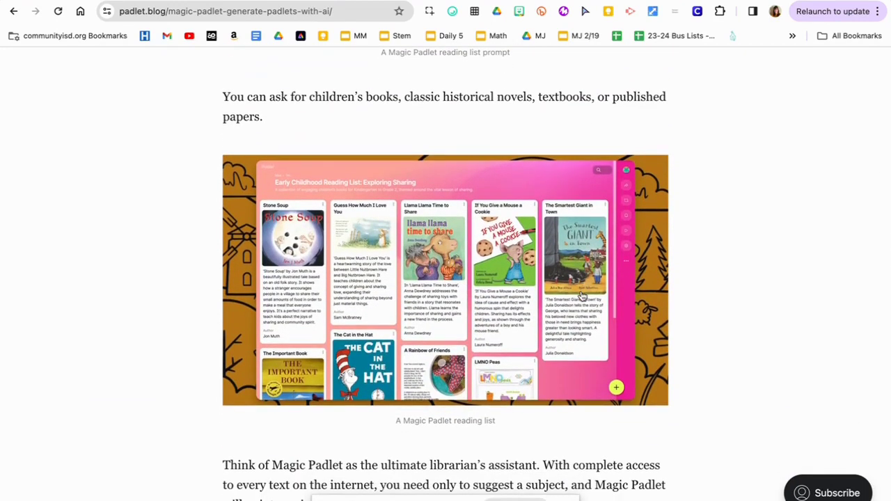